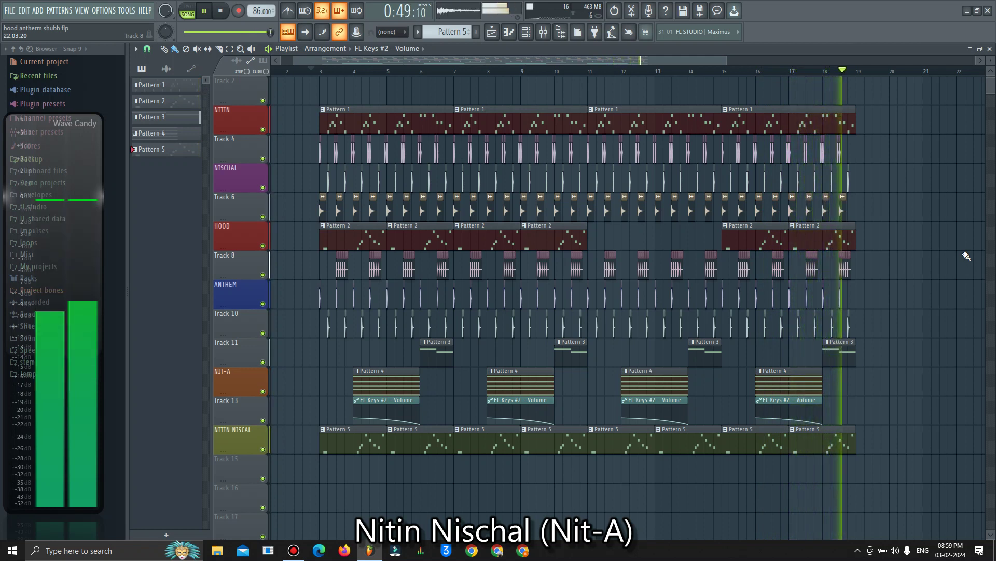
Solo the red track holding the Pattern 1 clips and audition its notes in the piano roll in pattern mode
right_click(263, 129)
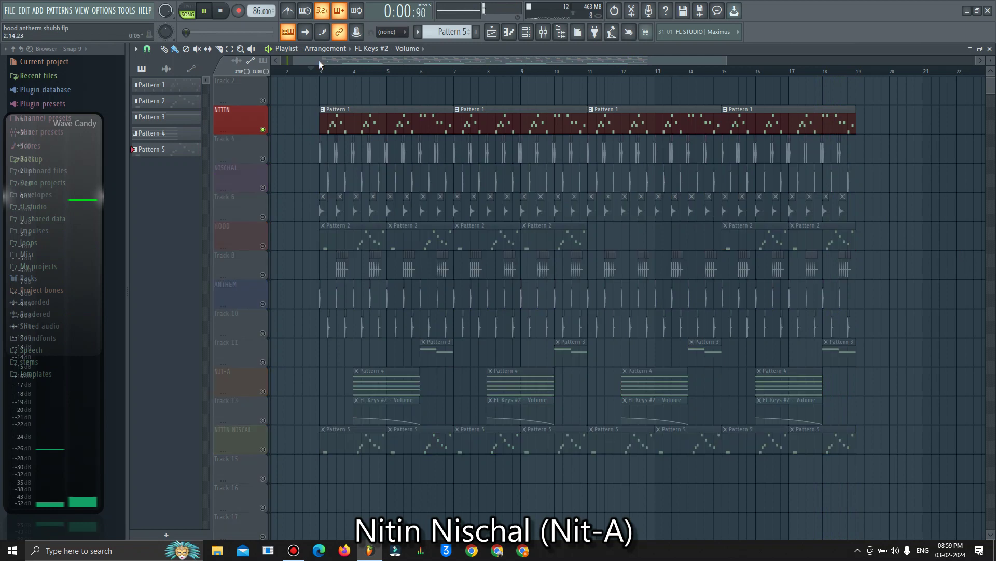
click(326, 71)
double_click(346, 119)
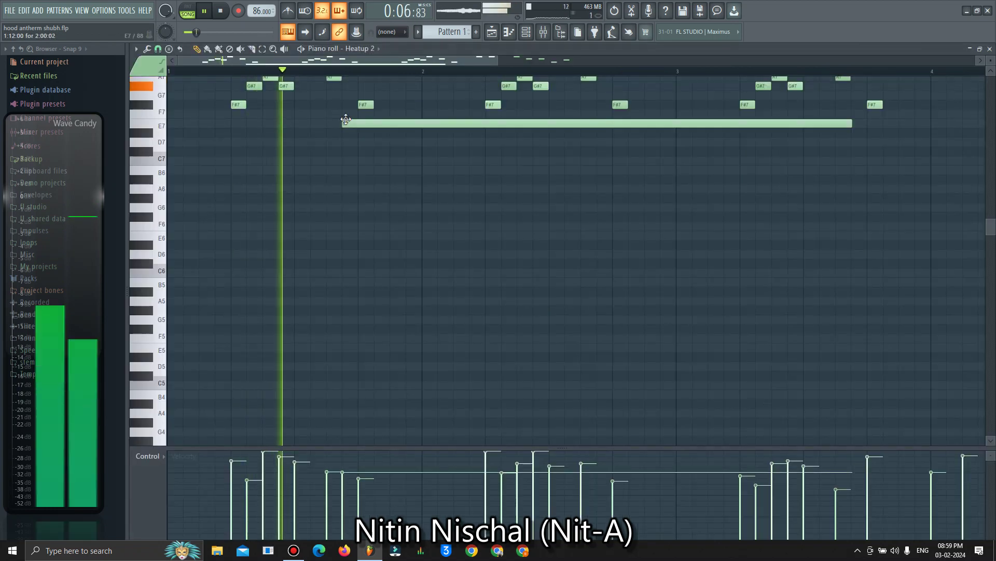
scroll(322, 145, up, 3)
click(189, 10)
scroll(341, 77, down, 2)
scroll(340, 77, down, 1)
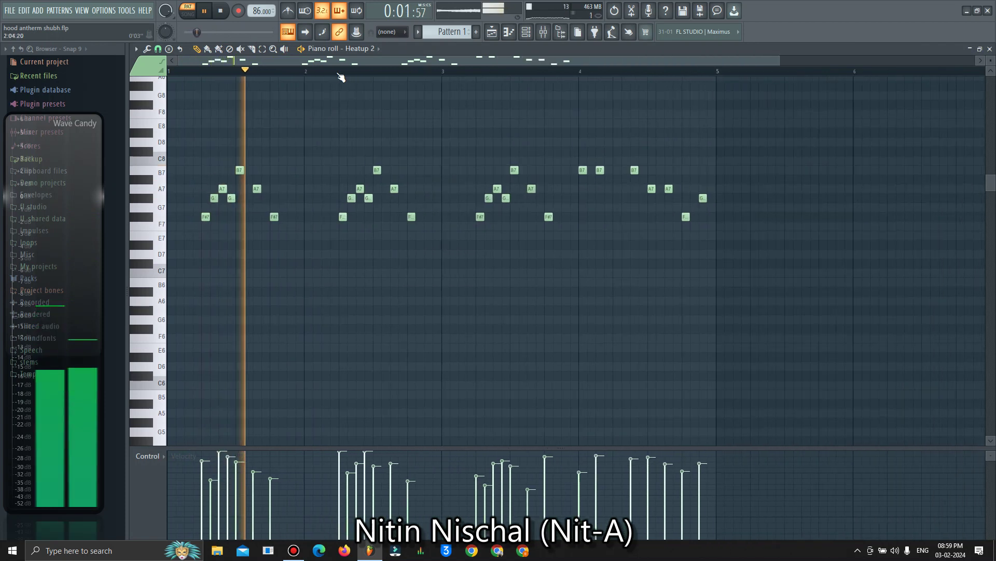
Open the Heatup 2 instrument from the channel rack and move its window below the Pattern 1 notes
key(F6)
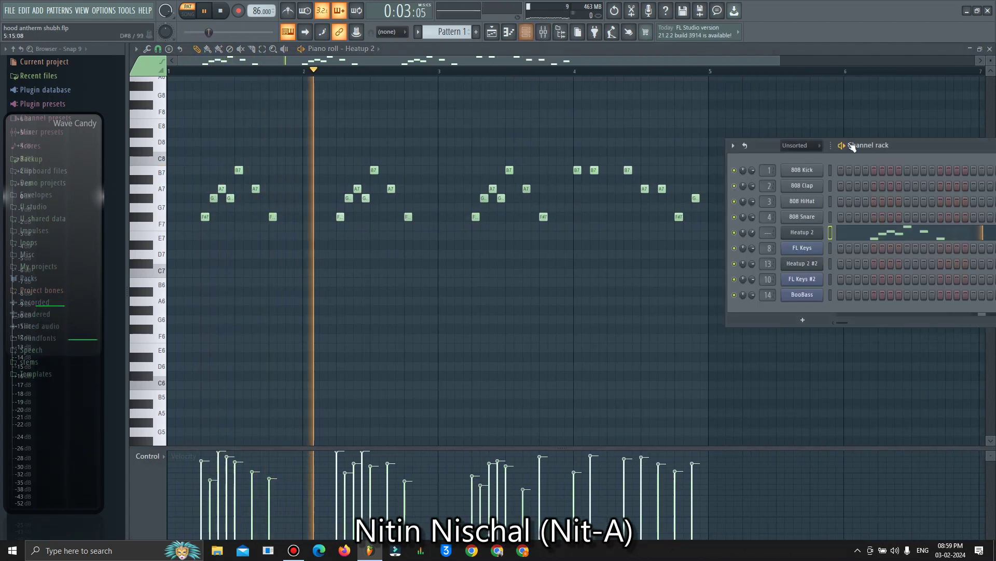
click(817, 231)
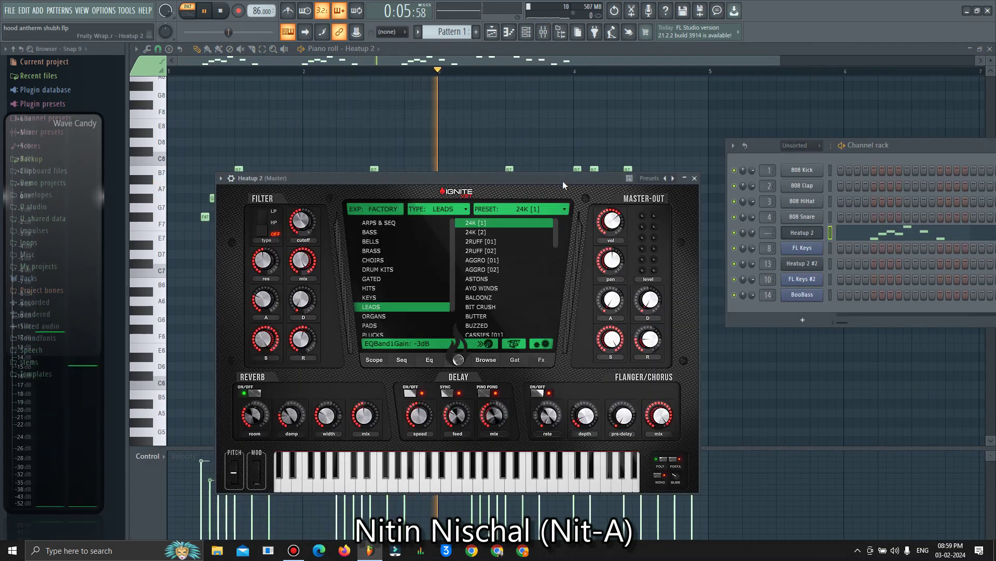
drag(562, 180, 586, 285)
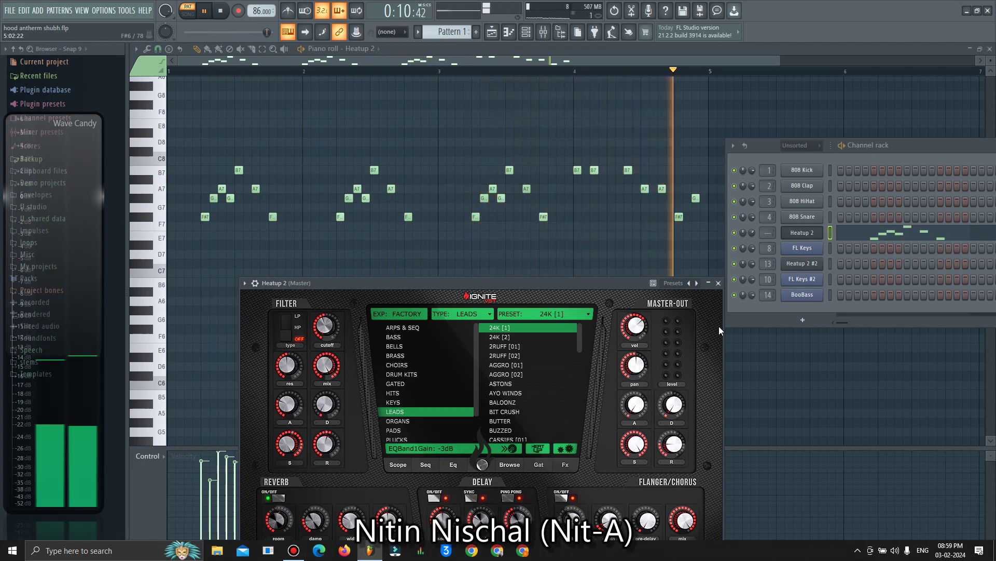
Return to the playlist, solo Track 4, and bring in the purple track below it and Track 6 for playback from bar 3
click(494, 33)
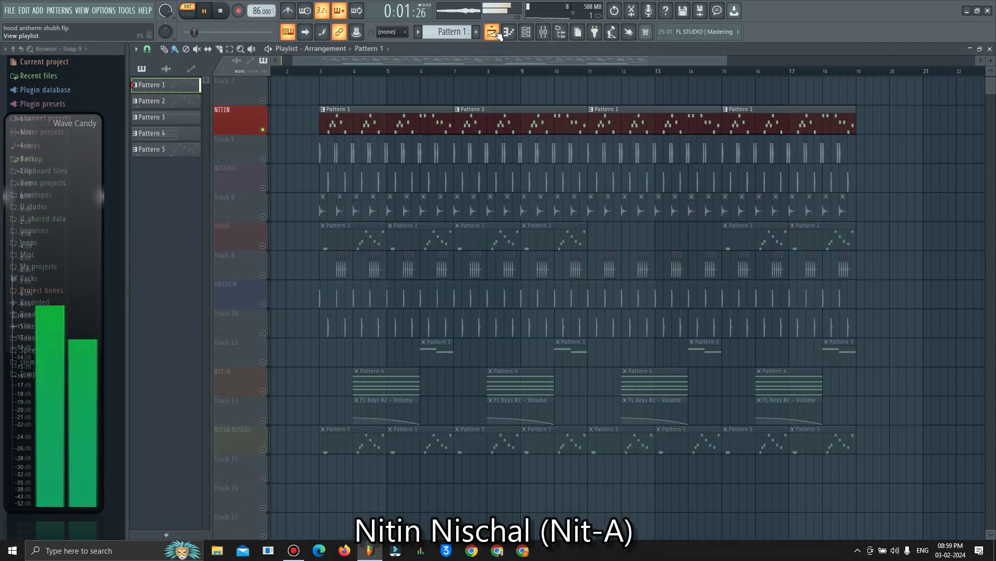
right_click(263, 158)
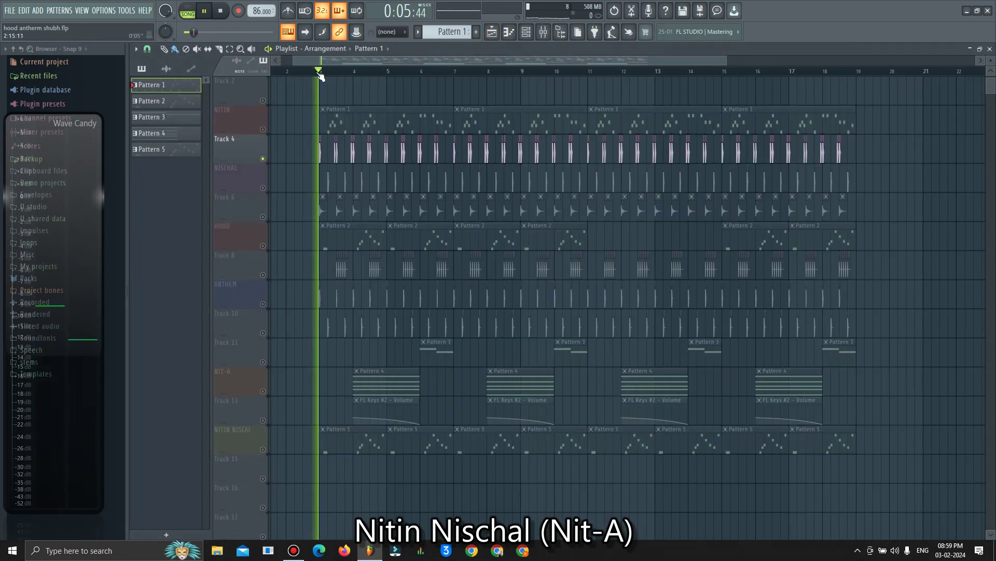
scroll(320, 77, up, 4)
click(263, 187)
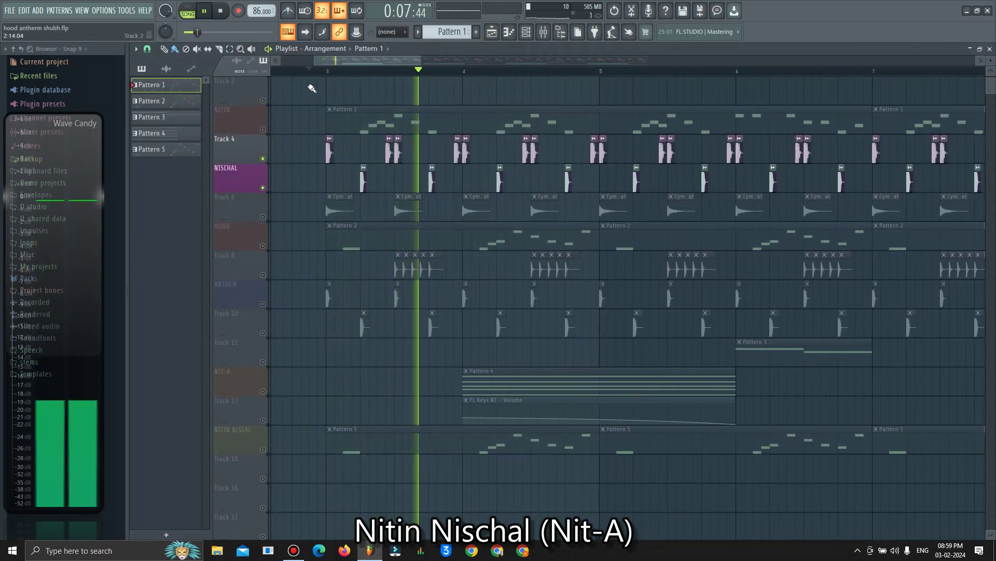
scroll(338, 74, up, 2)
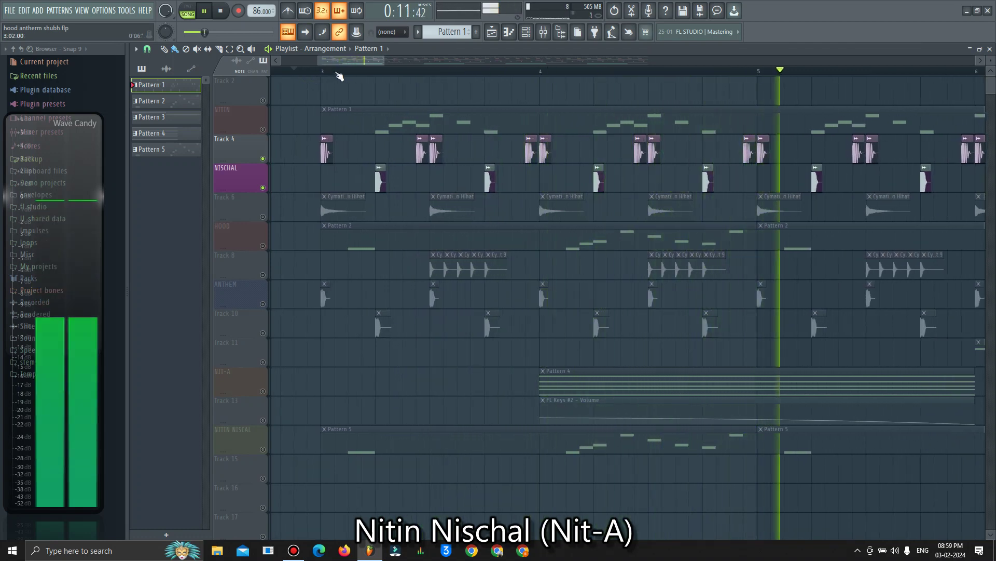
click(263, 217)
key(space)
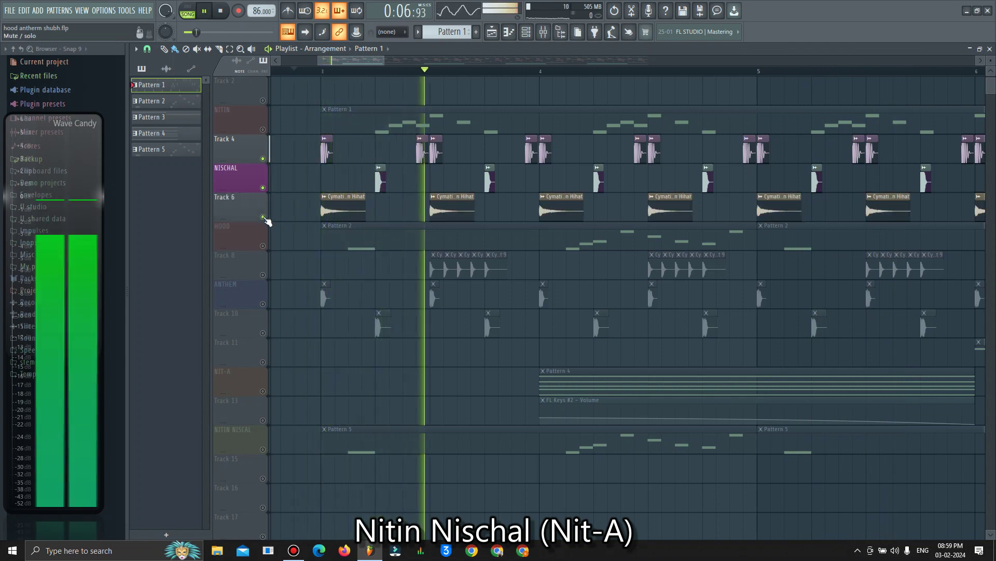
Unmute the HOOD track and audition its Pattern 2 notes in the piano roll in pattern mode
click(263, 246)
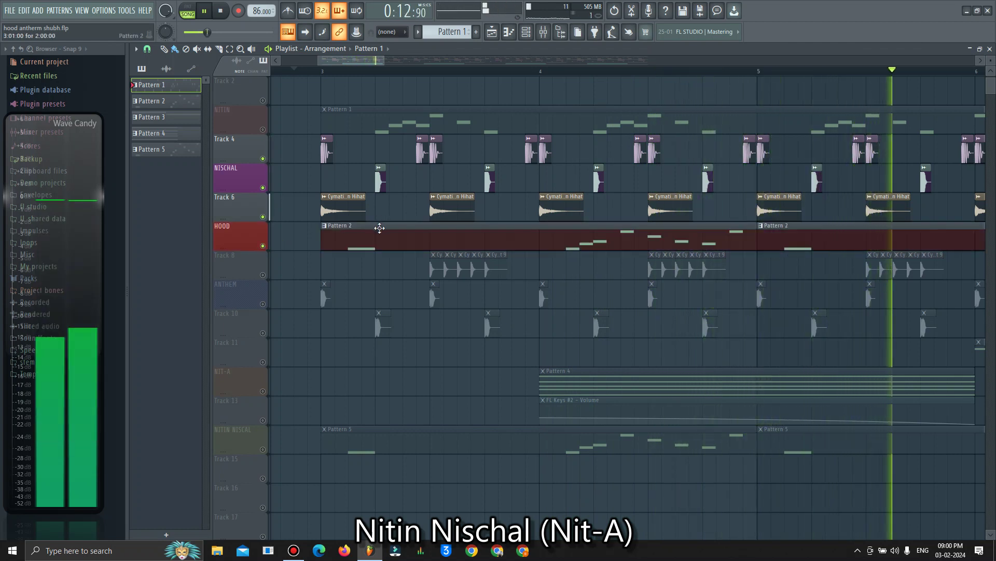
double_click(379, 228)
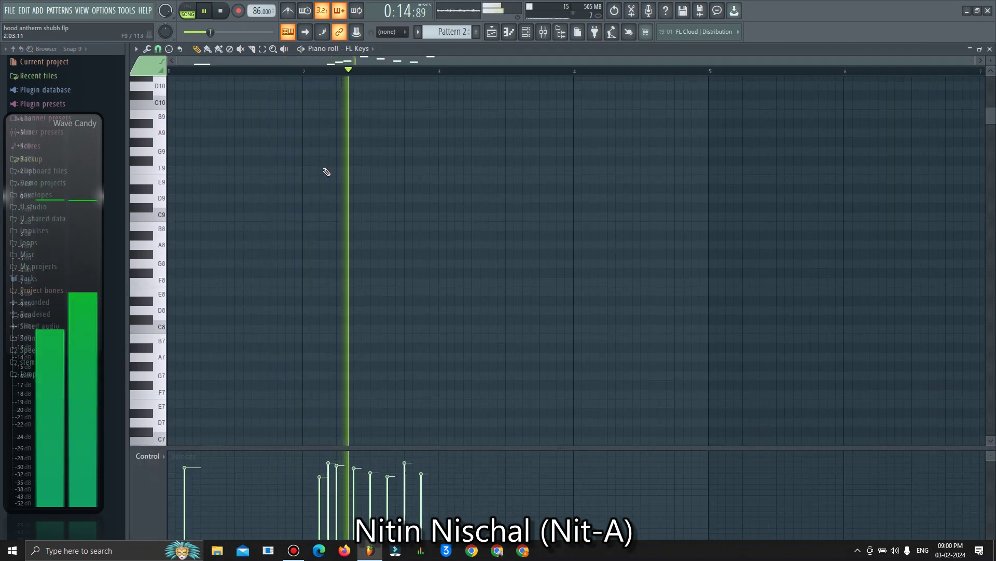
scroll(408, 151, down, 10)
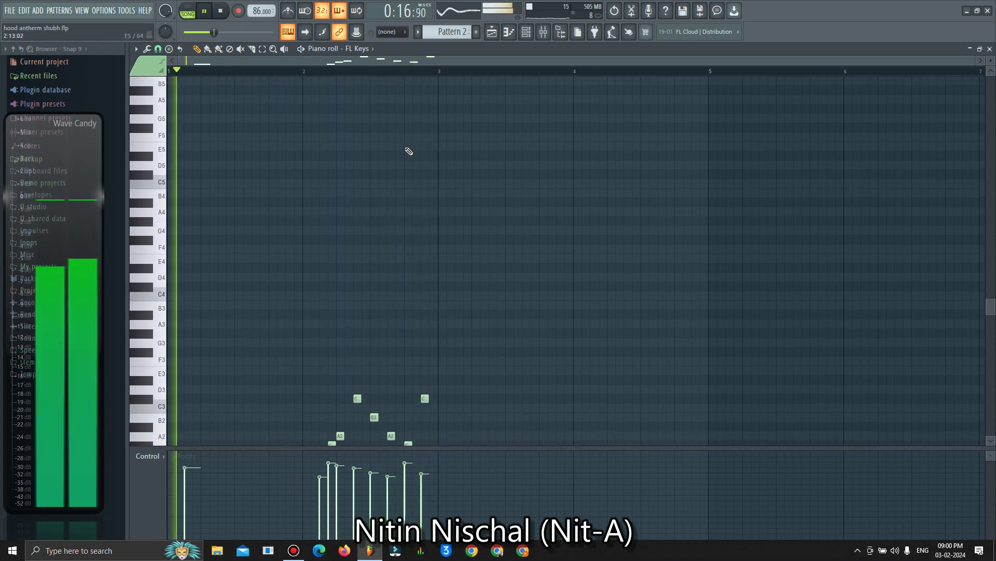
scroll(408, 151, down, 4)
scroll(200, 63, up, 4)
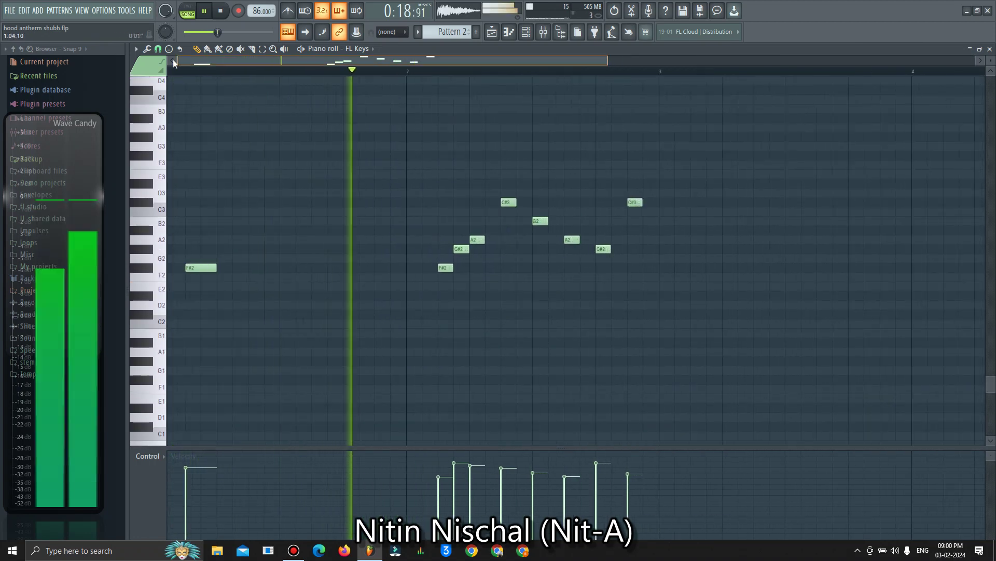
key(l)
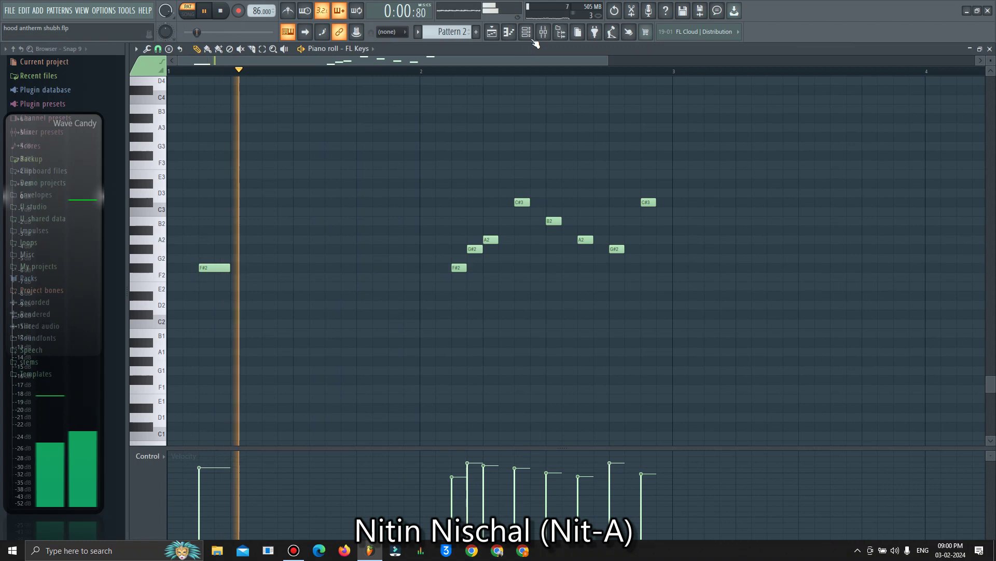
Open the FL Keys instrument from the channel rack and move its window below the Pattern 2 notes
click(526, 32)
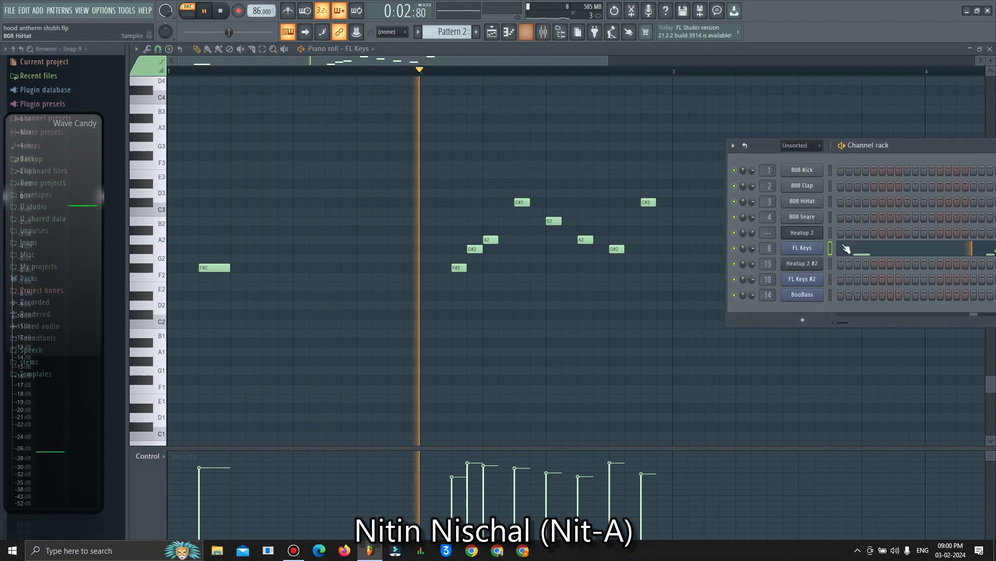
click(819, 249)
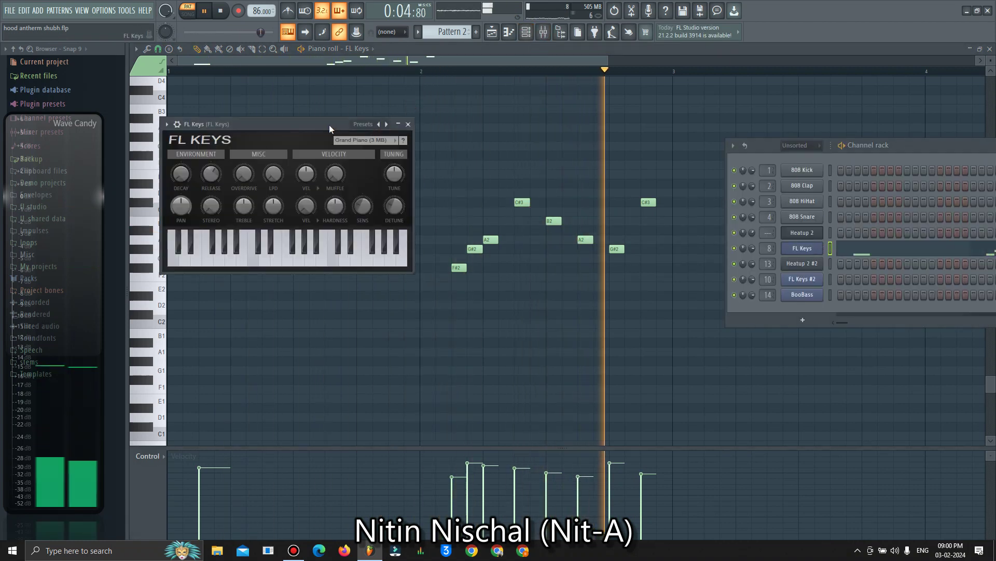
drag(329, 124, 522, 355)
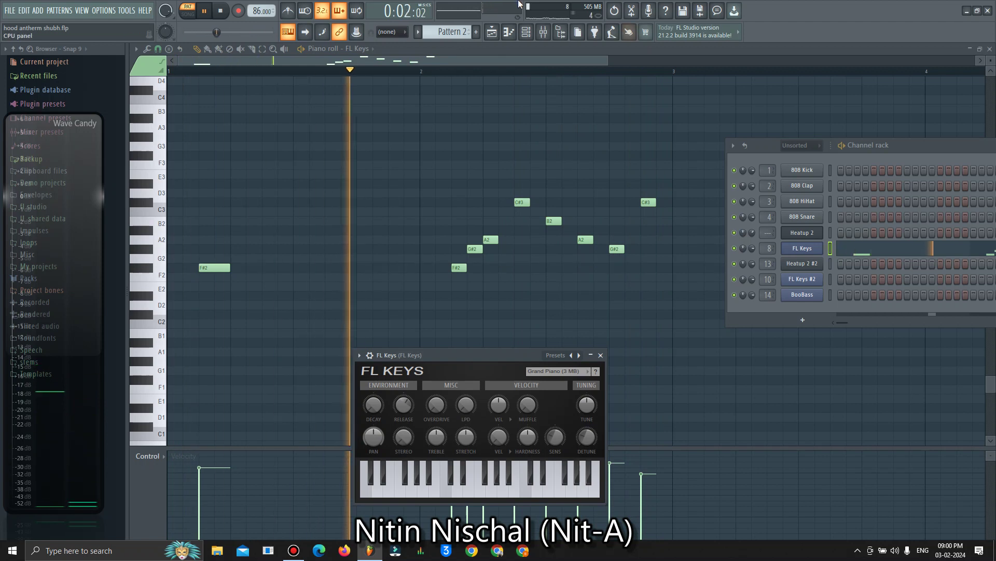
Return to the playlist, solo Track 8, and play the song from just before its first clips
click(491, 33)
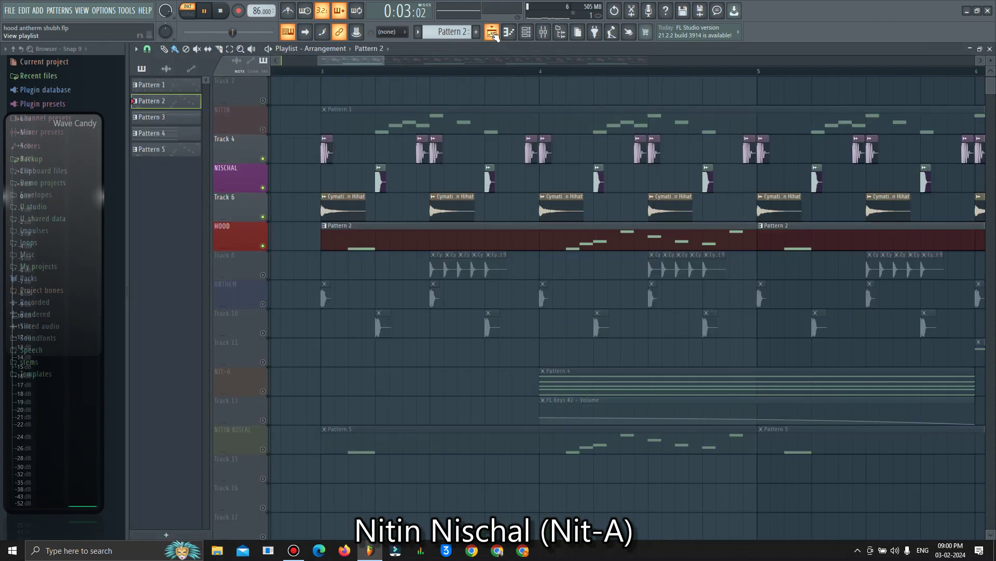
right_click(263, 274)
click(422, 76)
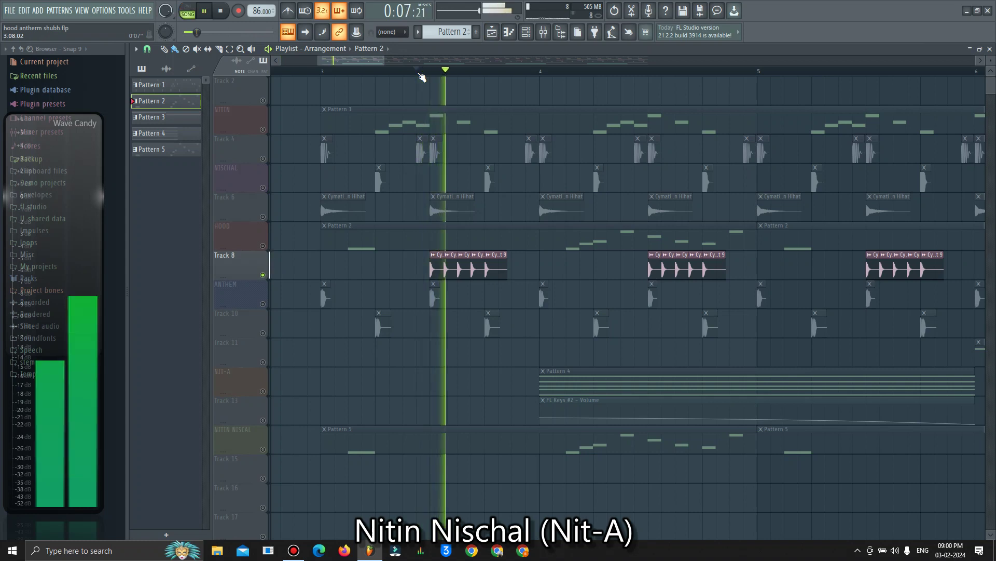
scroll(417, 78, down, 3)
Unmute Track 4, the purple track below it and Track 6 to hear them together with Track 8
click(263, 158)
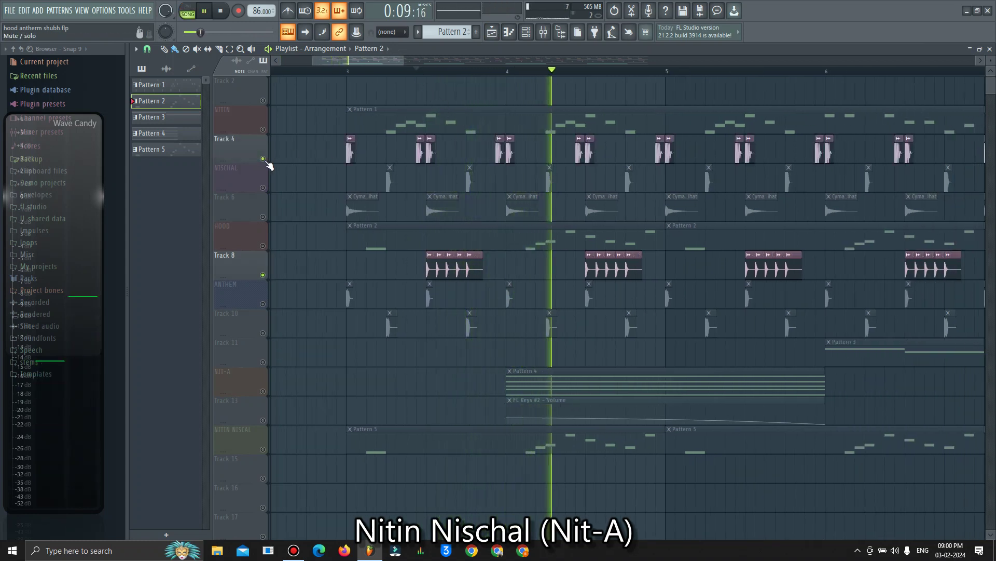
click(262, 187)
click(262, 217)
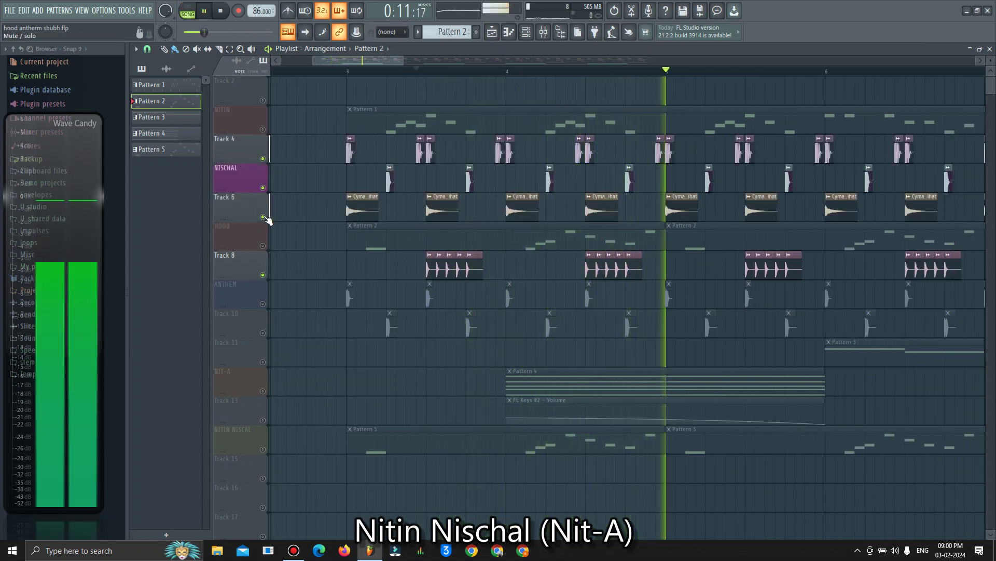
Solo the ANTHEM track and play the song from just before bar 3
click(263, 303)
right_click(262, 304)
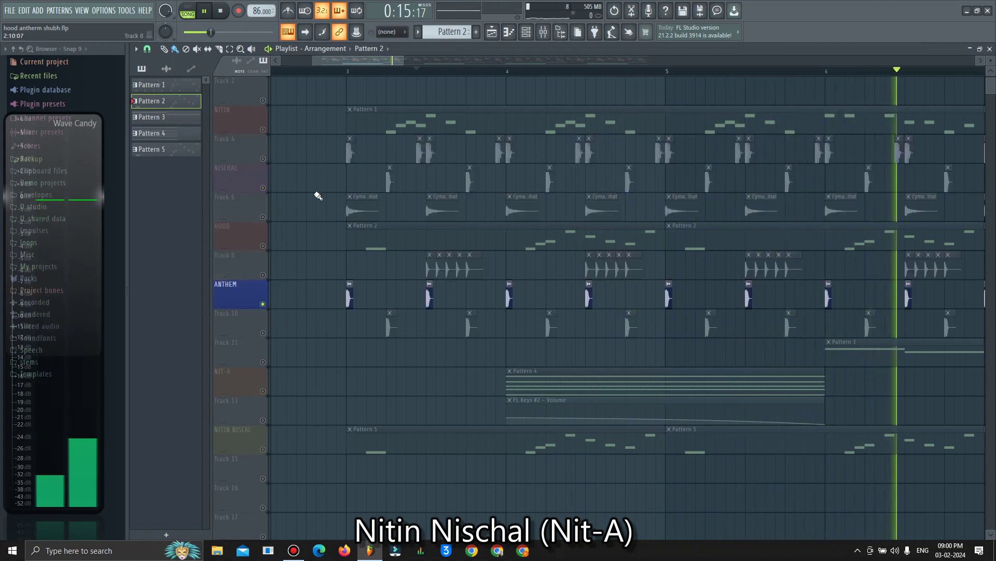
click(338, 72)
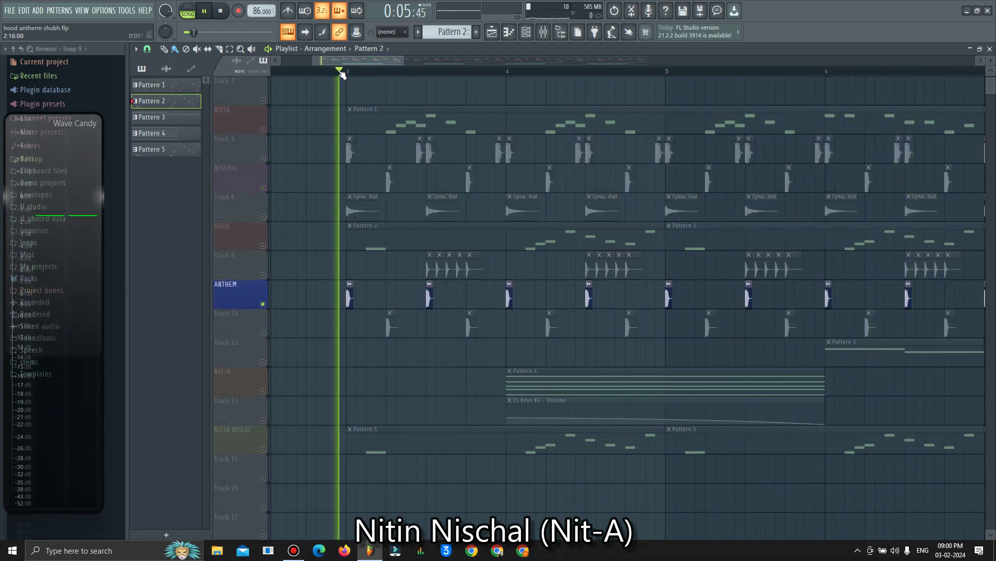
Unmute Track 10, Track 8, Track 6, the purple track and Track 4 alongside the ANTHEM track
click(263, 332)
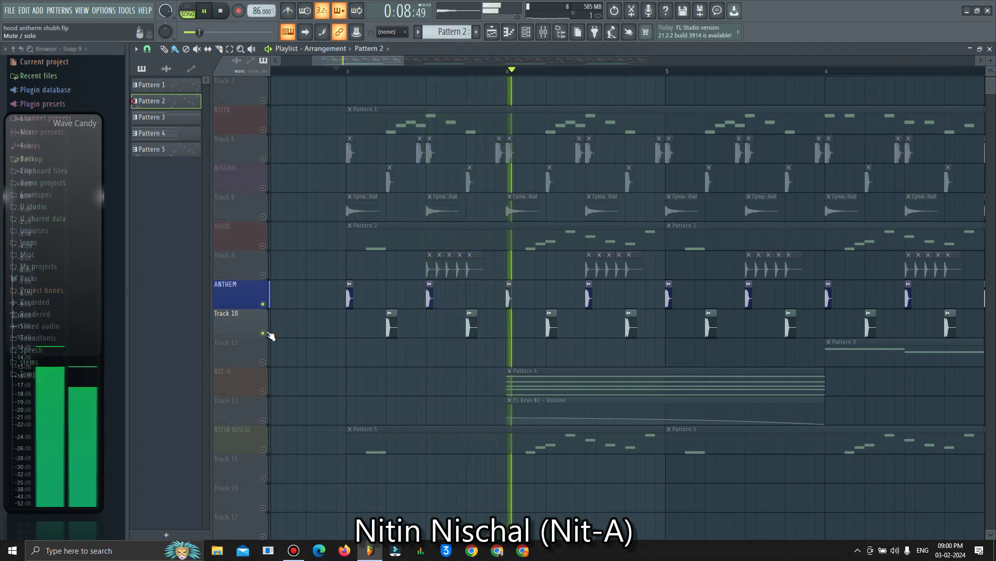
click(262, 274)
click(262, 216)
click(262, 187)
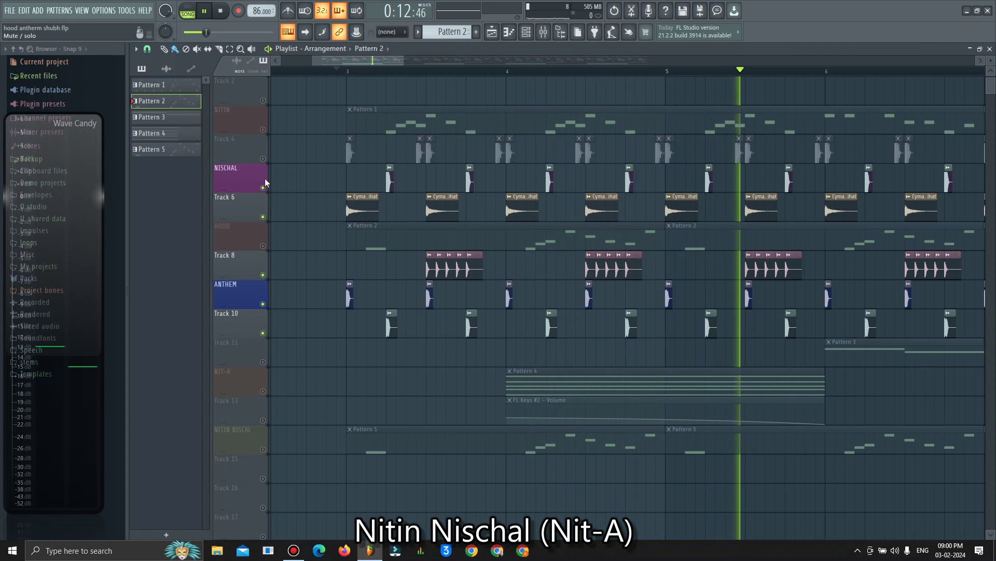
click(262, 158)
Unmute Track 11 and audition its Pattern 3 notes in the piano roll in pattern mode
scroll(334, 76, down, 5)
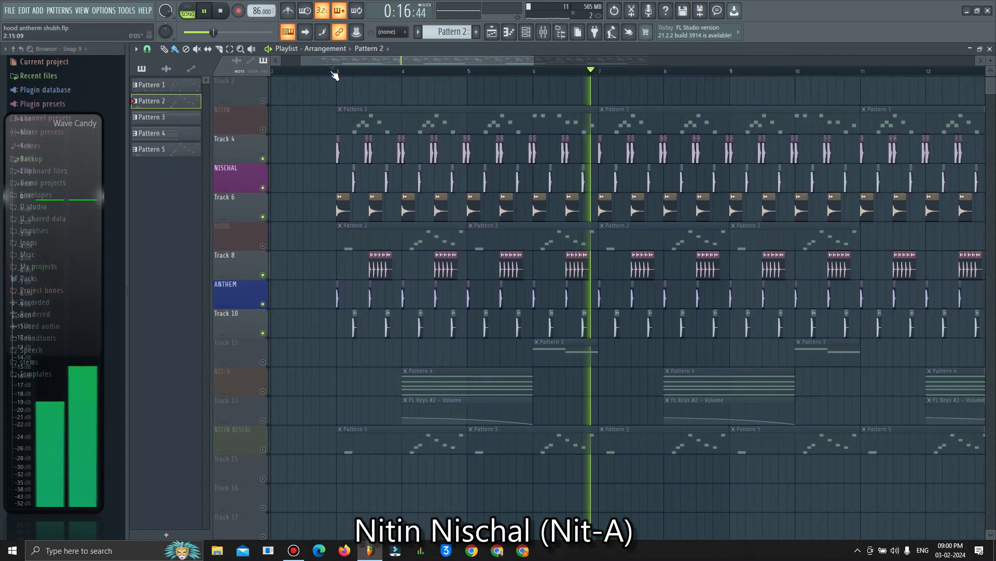
scroll(333, 73, down, 3)
click(262, 362)
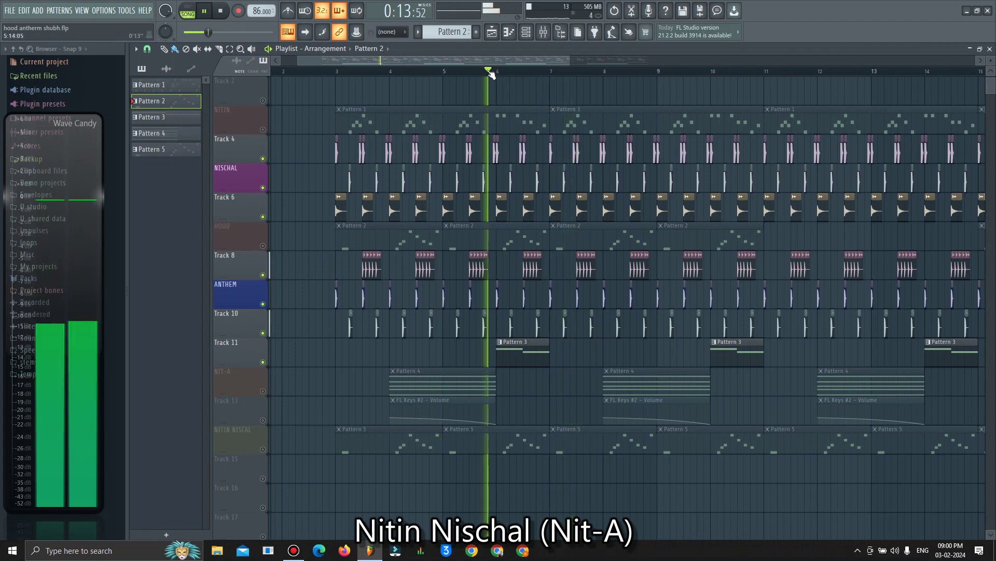
double_click(526, 349)
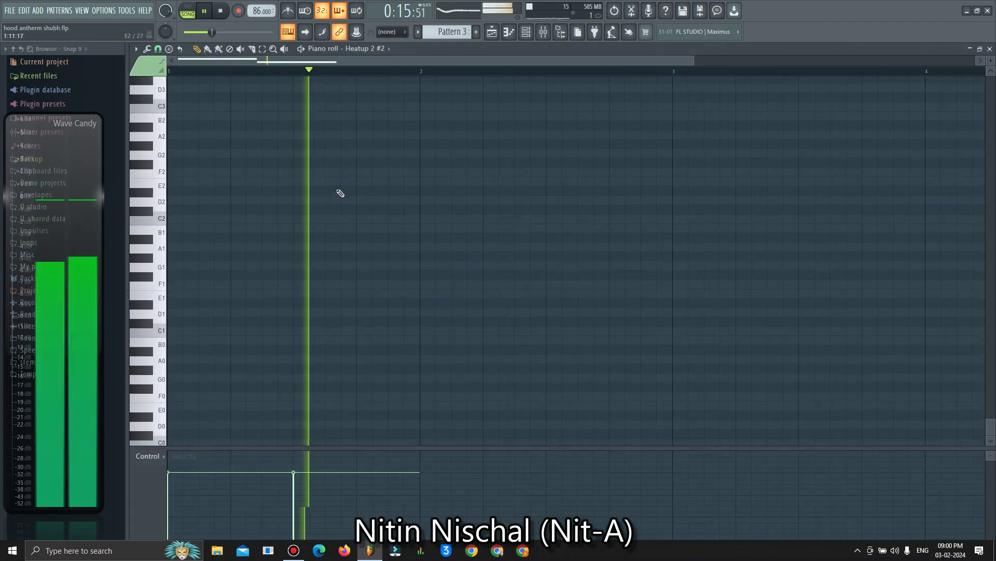
scroll(336, 229, up, 10)
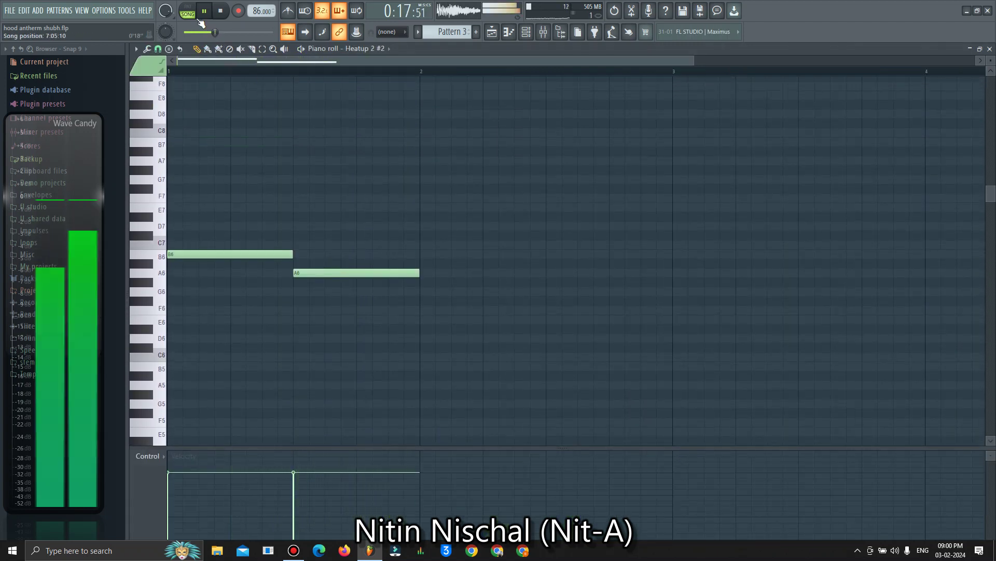
click(187, 11)
click(201, 11)
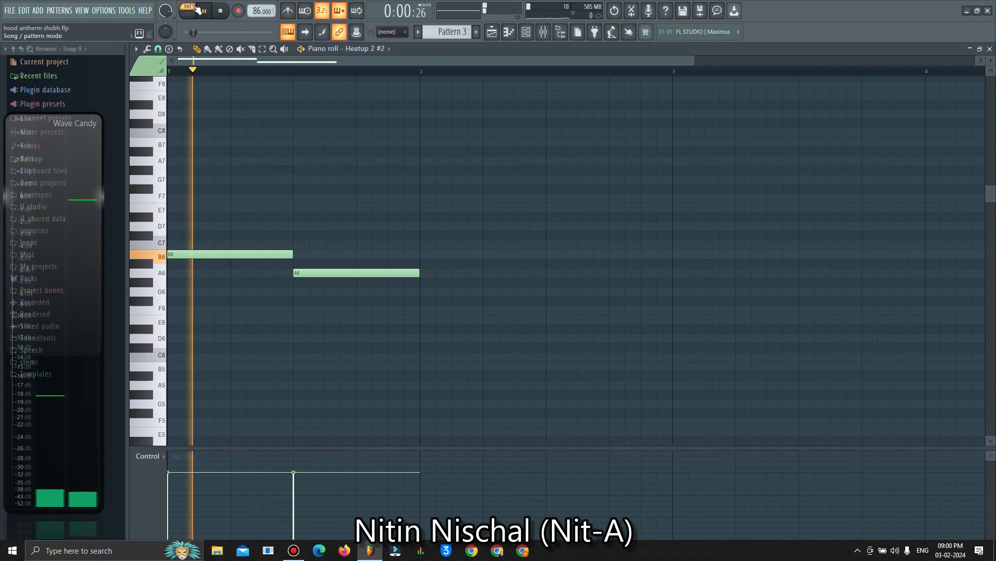
Open the Heatup 2 #2 instrument from the channel rack and move its window clear of the Pattern 3 notes
key(F6)
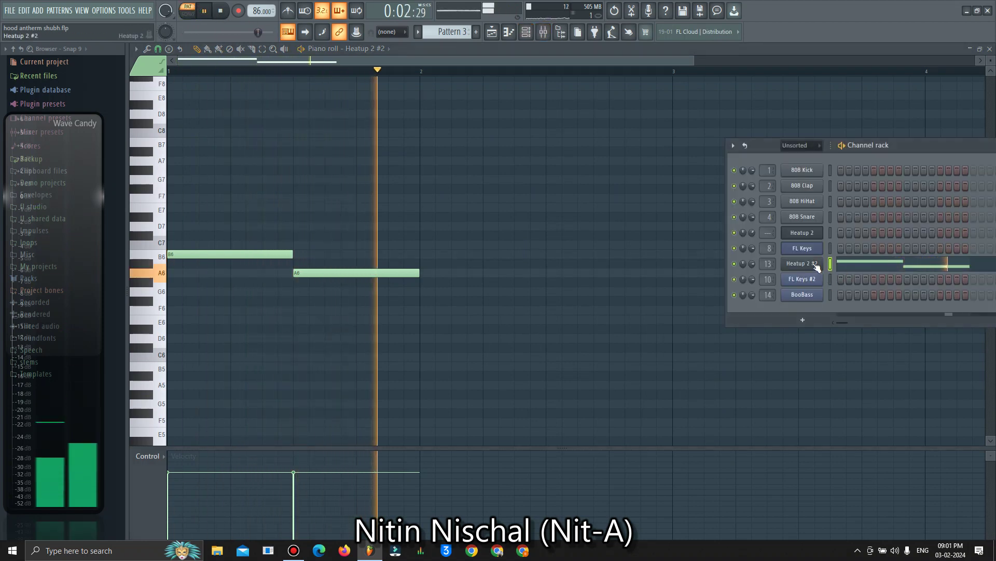
click(817, 263)
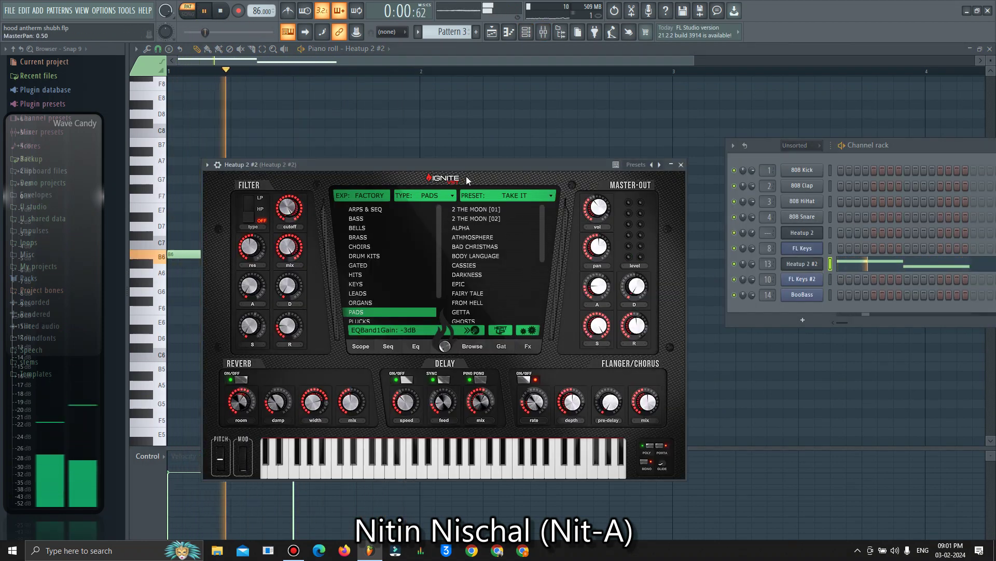
drag(466, 165, 746, 282)
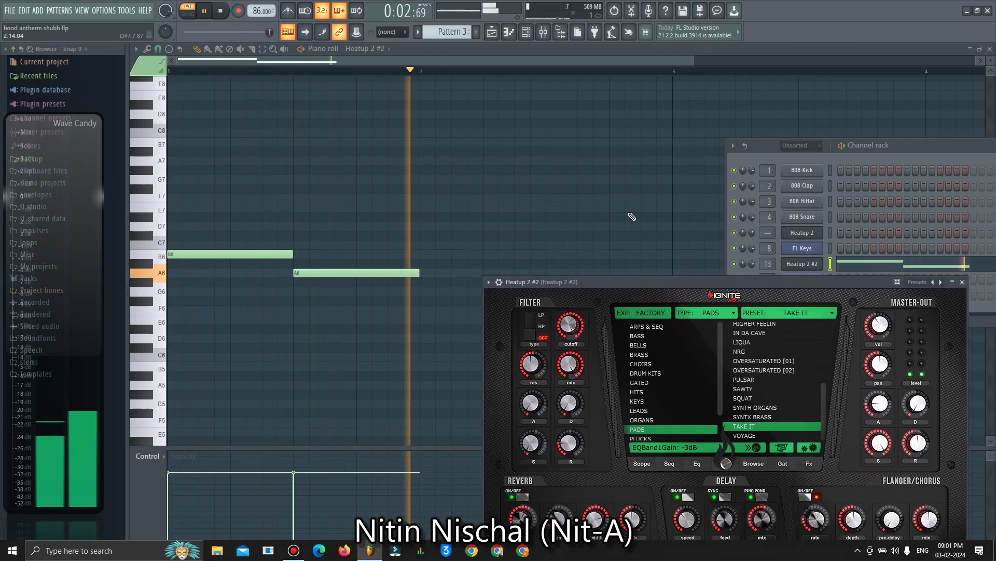
Solo the orange Pattern 4 track in the playlist, play the song, and unmute Track 13 with its FL Keys #2 volume automation
click(492, 32)
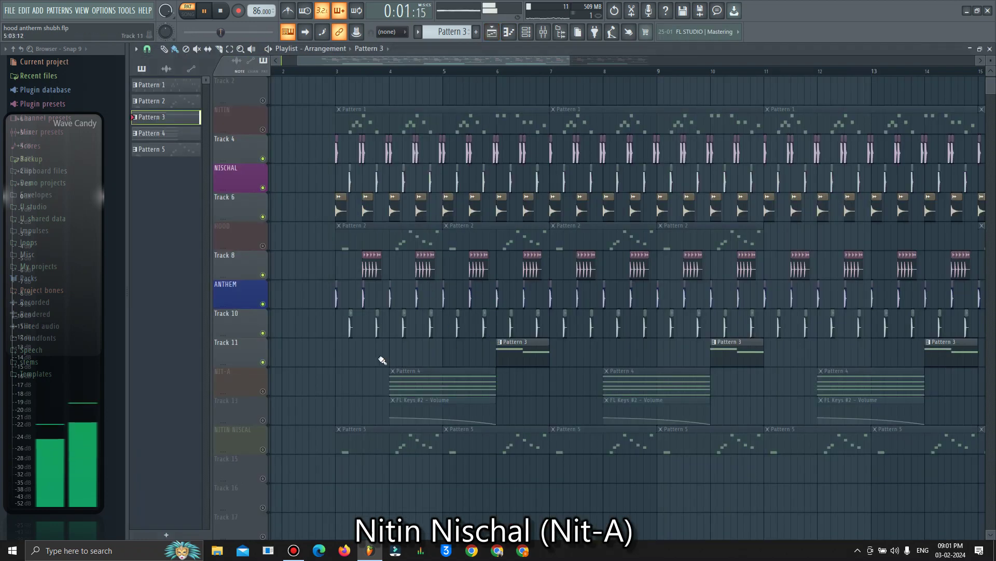
right_click(263, 392)
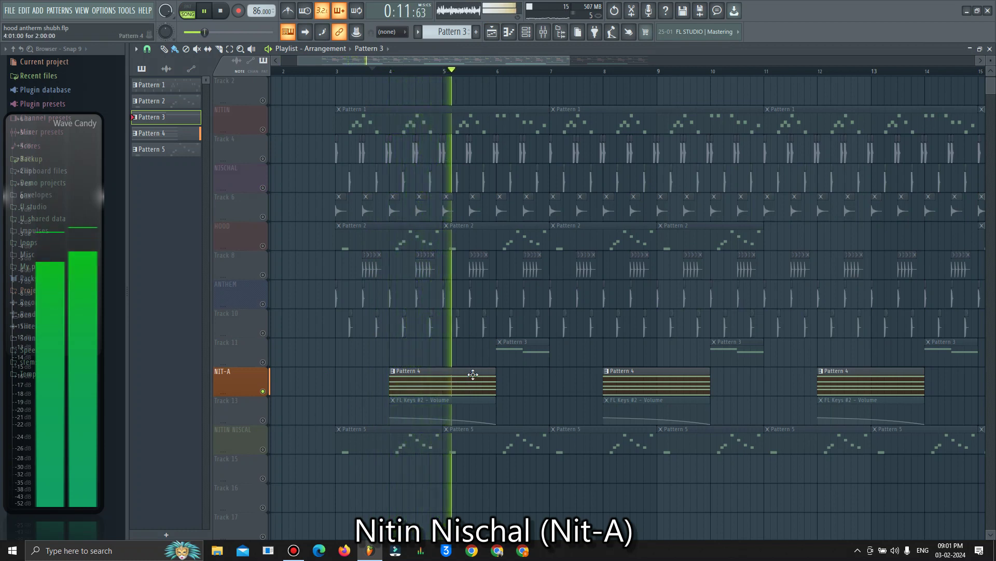
key(space)
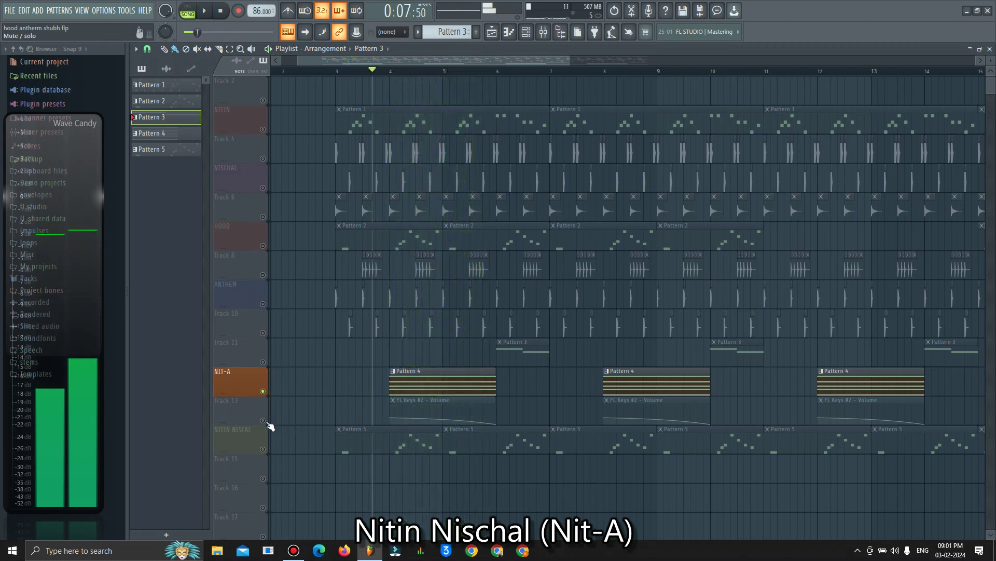
click(263, 421)
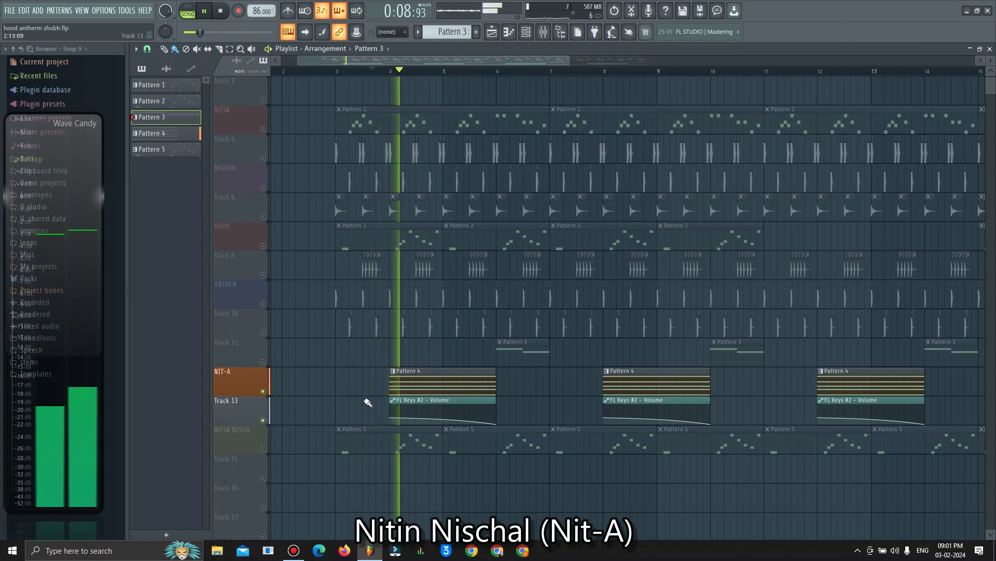
click(528, 33)
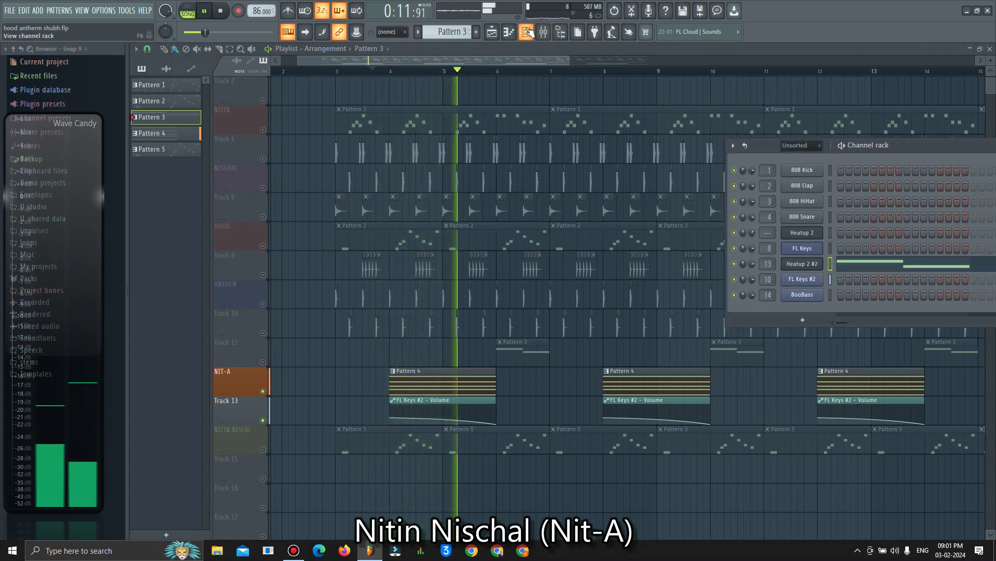
click(811, 264)
scroll(780, 372, down, 5)
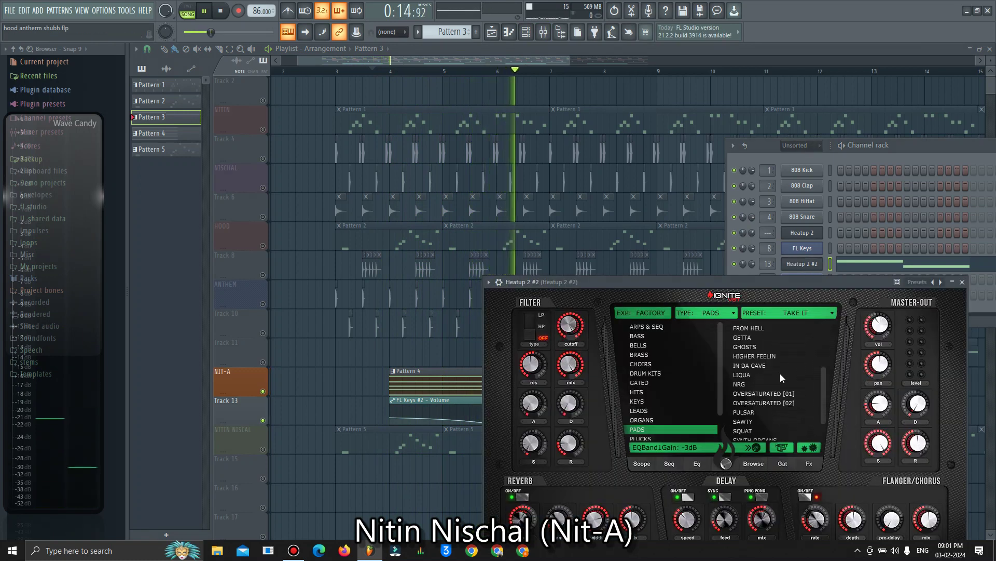
click(405, 516)
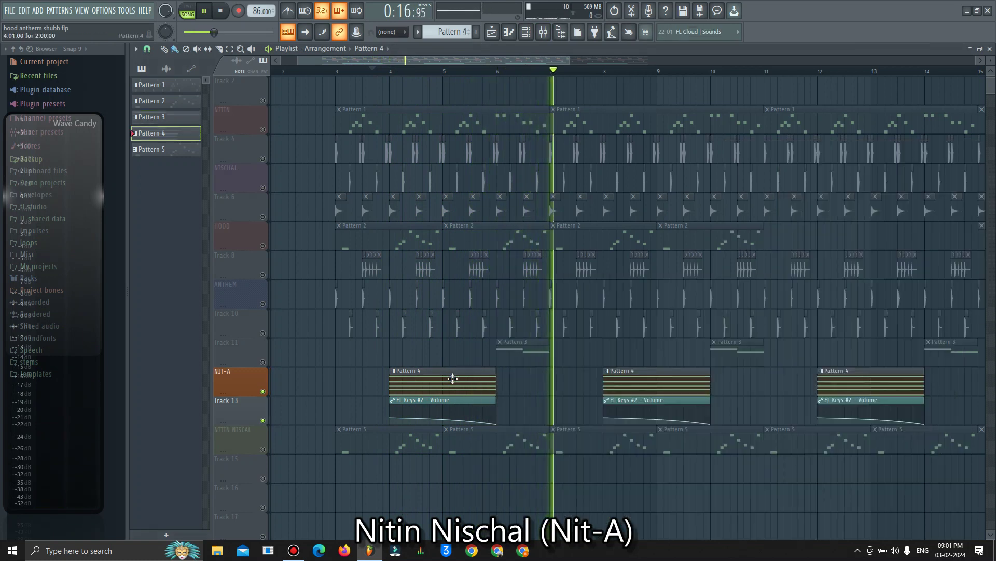
Show the Pattern 4 notes in the piano roll and open the FL Keys #2 instrument, moving its window clear of the notes
double_click(452, 378)
click(527, 34)
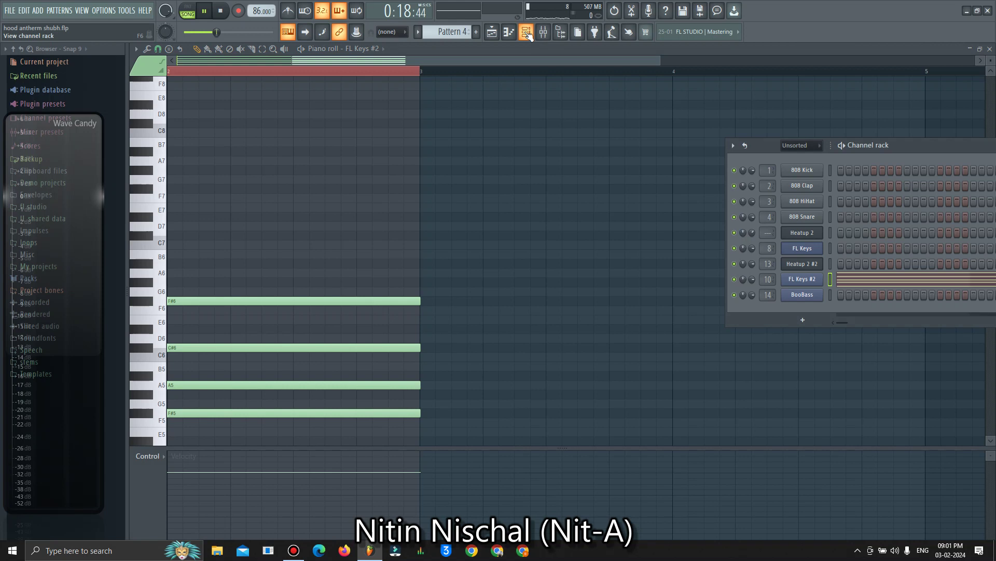
click(810, 279)
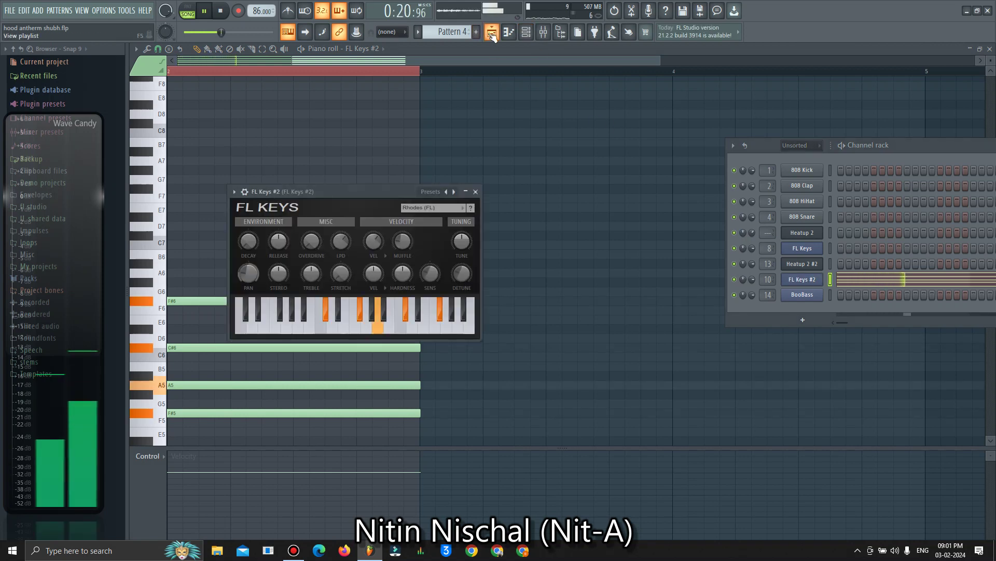
drag(382, 191, 563, 122)
scroll(534, 270, down, 3)
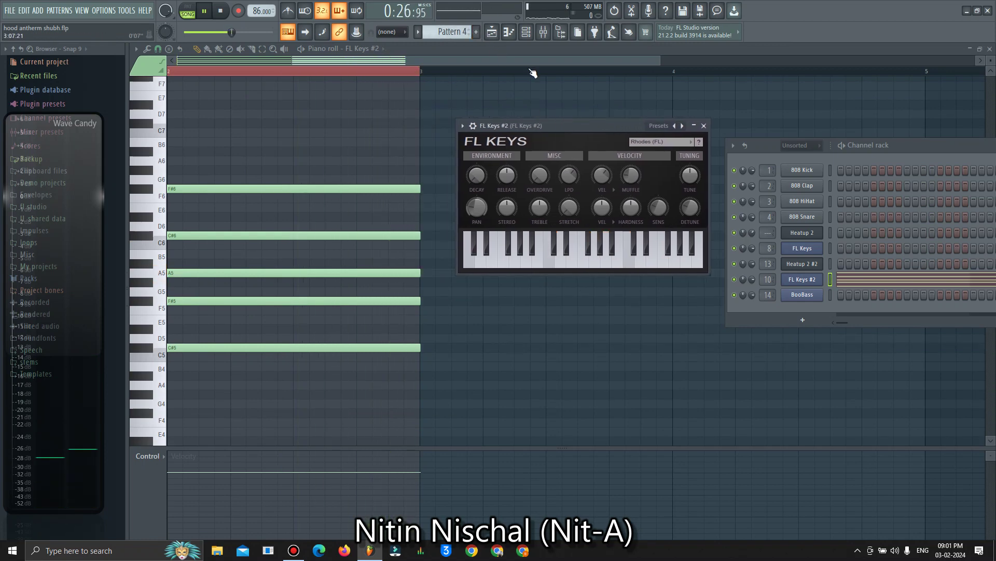
Reopen the Pattern 4 notes from the playlist view, with the FL Keys #2 instrument shown beside them
click(493, 32)
click(509, 33)
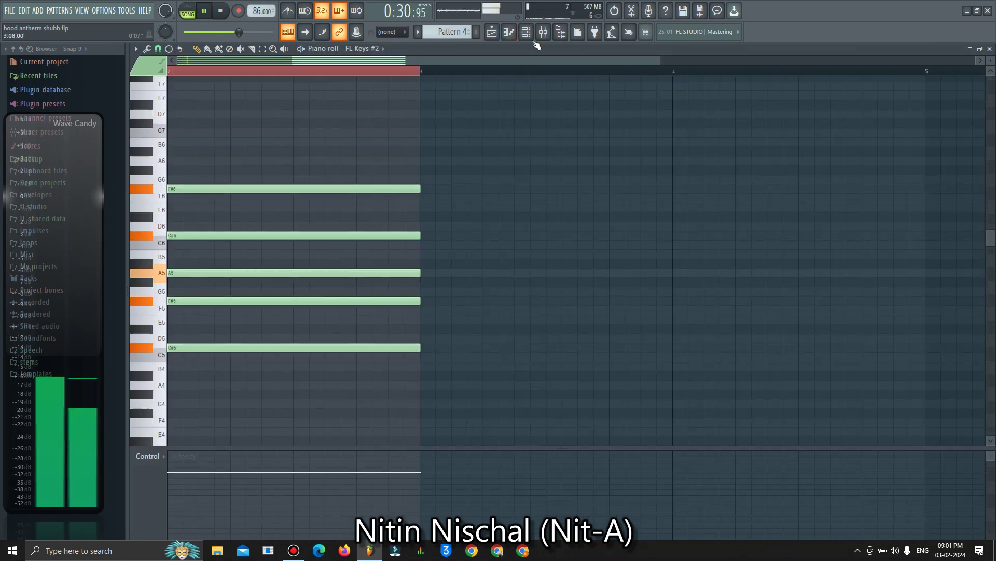
click(528, 36)
click(806, 280)
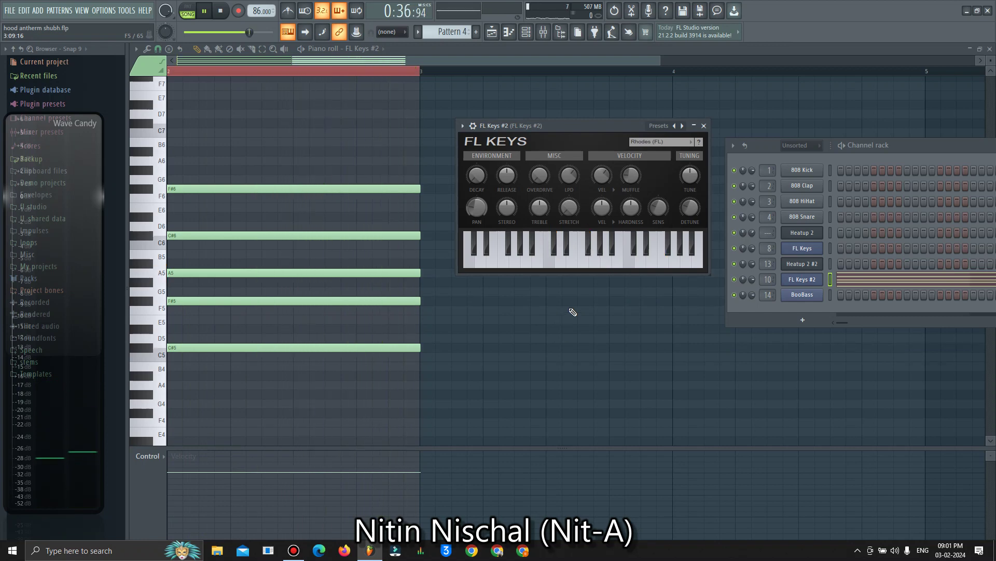
Play the song from bar 4 in the playlist and unmute the olive Pattern 5 track
click(492, 33)
scroll(380, 77, down, 2)
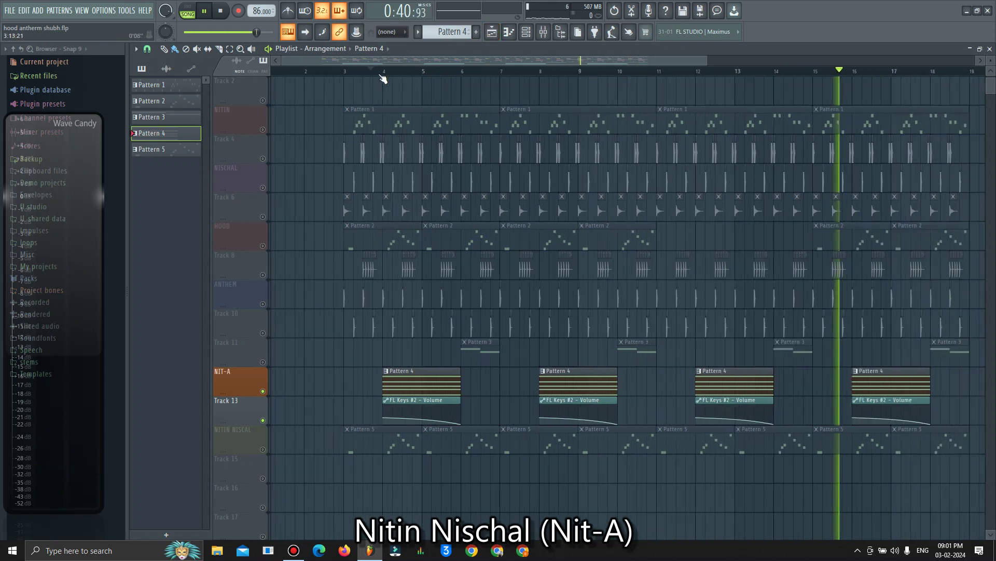
click(381, 75)
scroll(381, 76, down, 2)
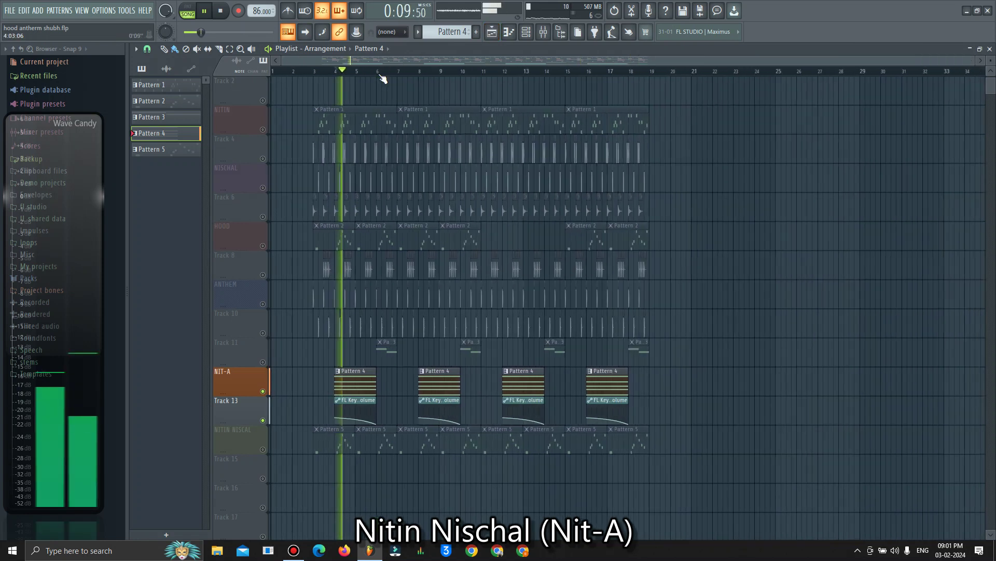
click(262, 450)
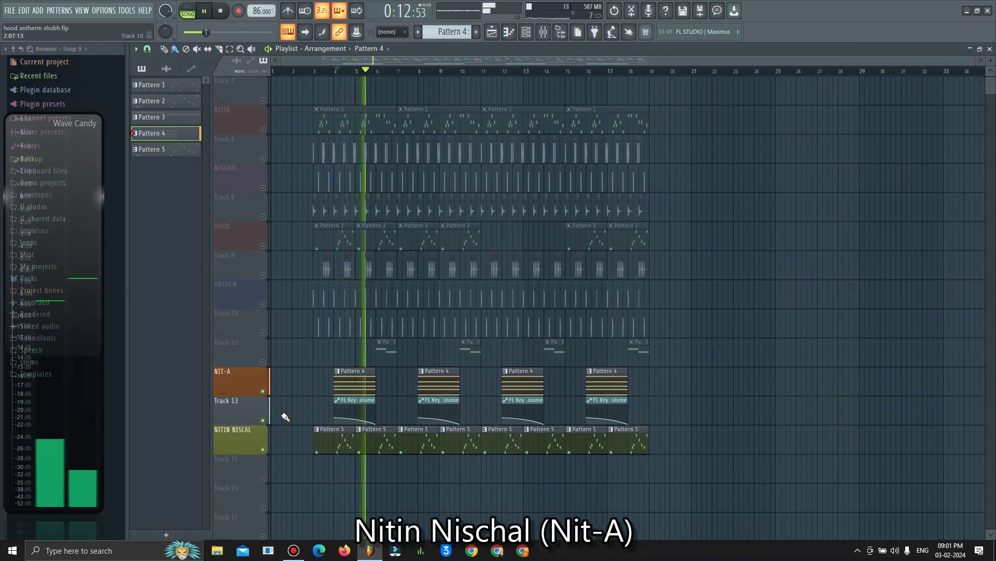
Audition the Pattern 5 notes in the piano roll in pattern mode, with the BooBass instrument open and moved clear of the piano keys
double_click(331, 440)
click(197, 12)
scroll(589, 89, down, 2)
key(F6)
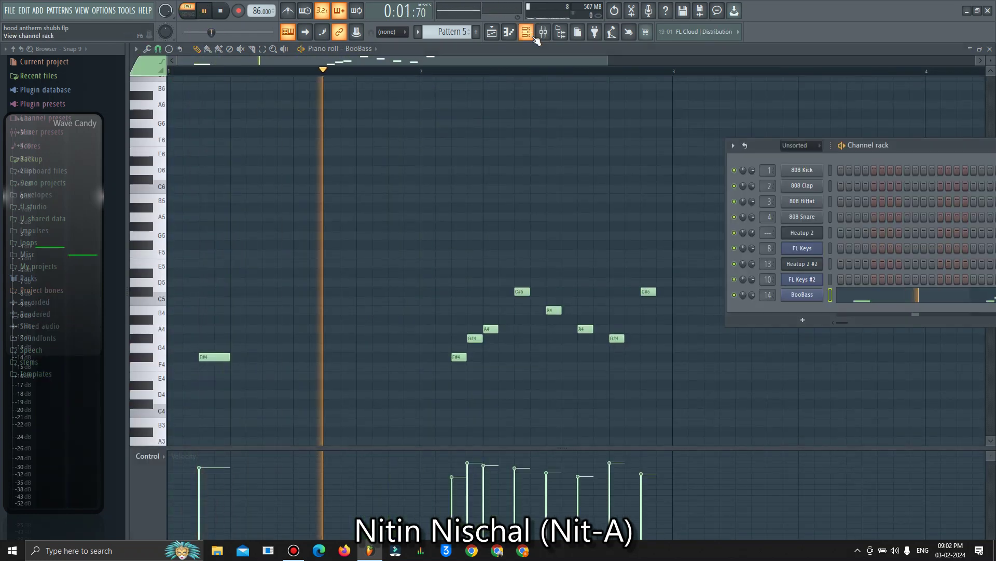
click(802, 294)
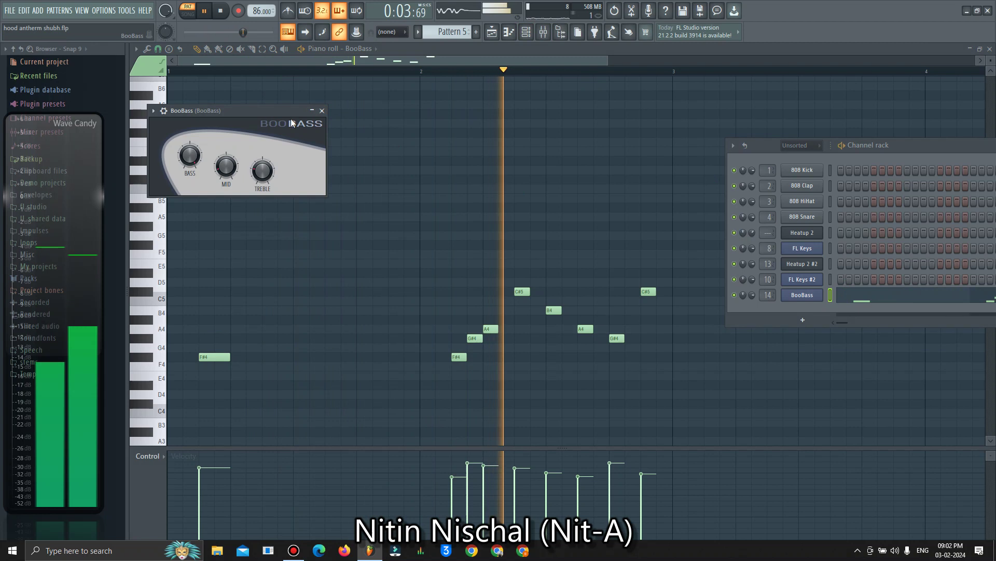
drag(272, 114, 539, 141)
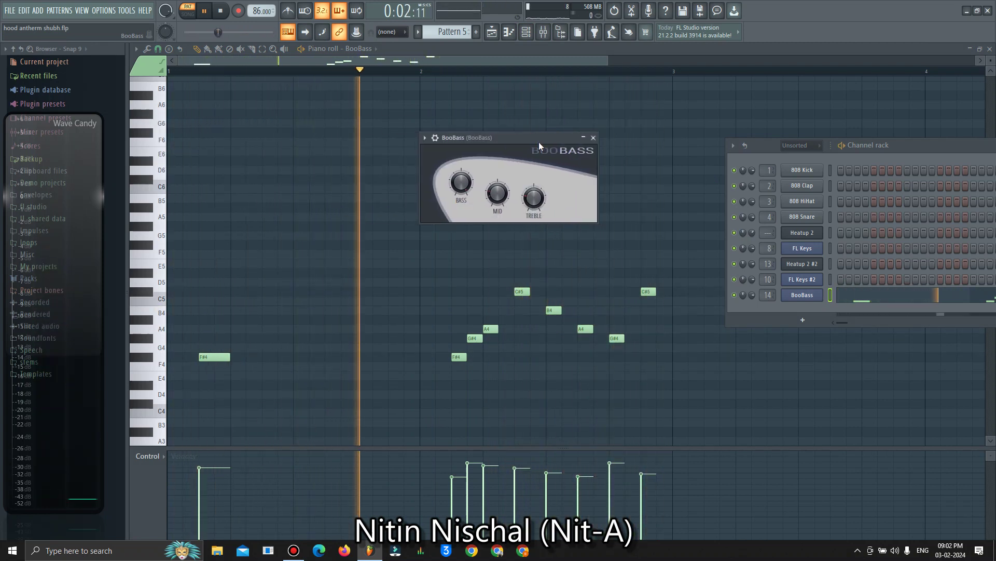
Play the full arrangement in song mode from just before bar 4 with all playlist tracks unmuted
click(492, 39)
click(330, 72)
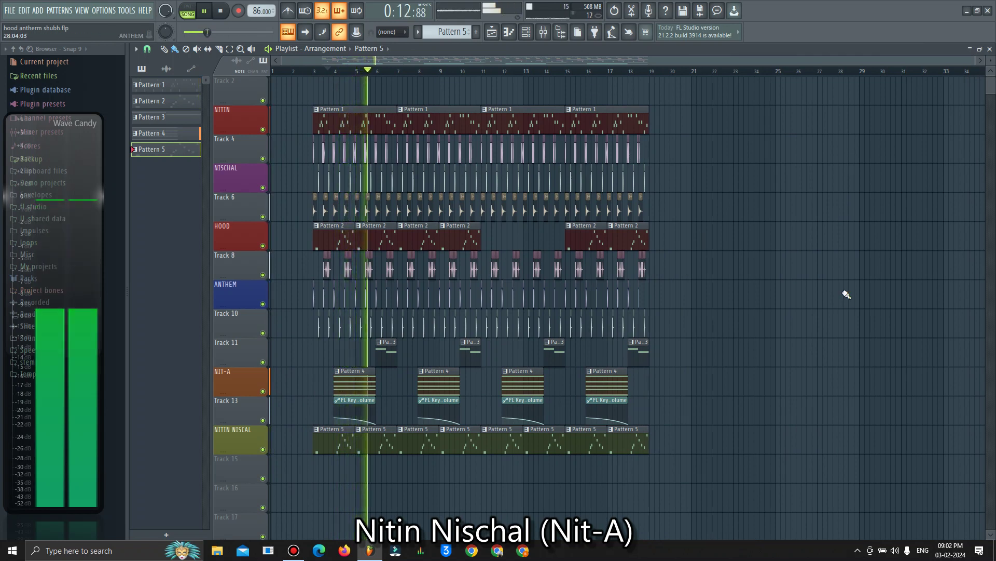
scroll(846, 294, up, 1)
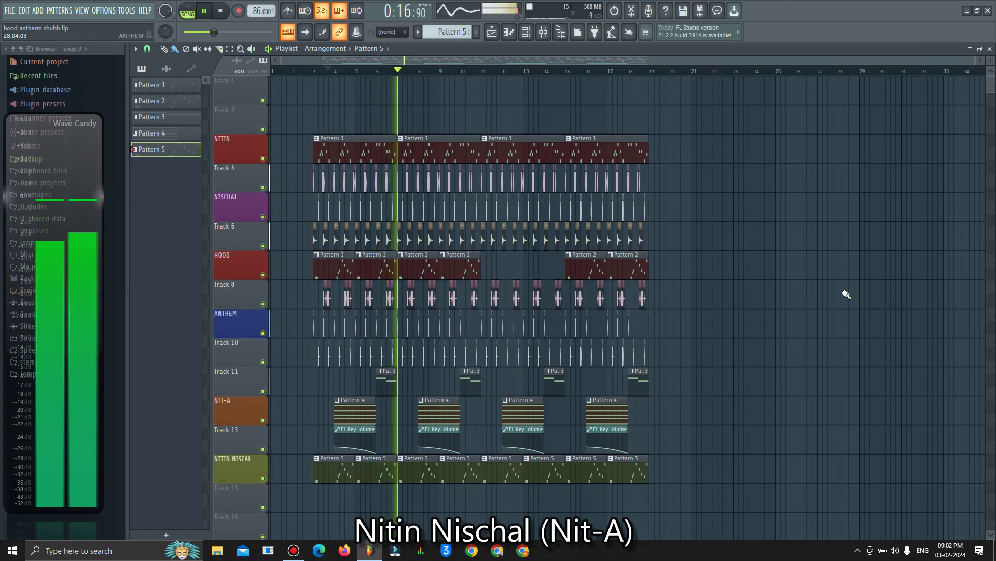
key(alt+Tab)
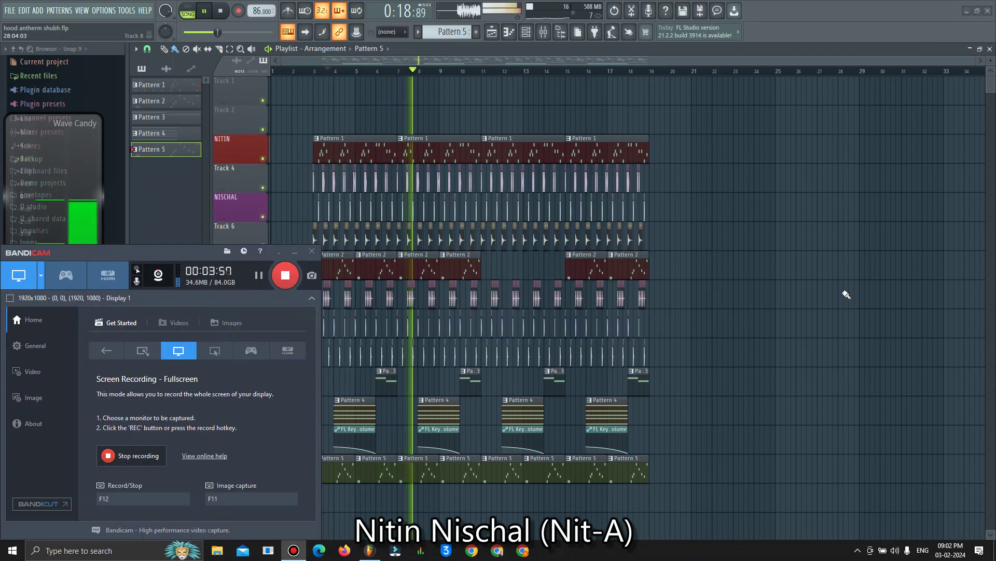